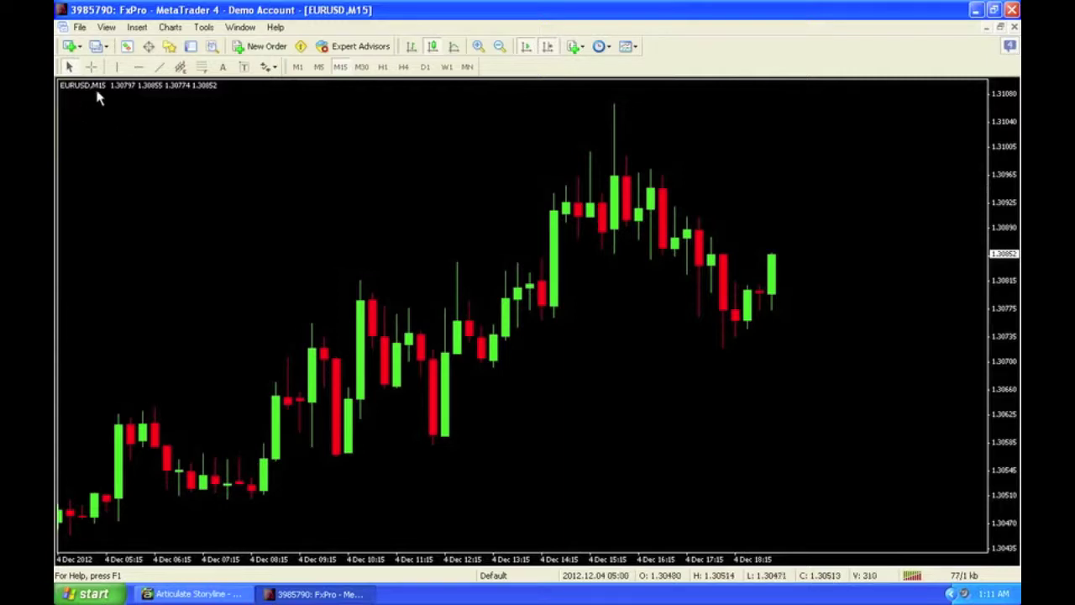
Start a new demo account registration from the File menu's Open an Account command
left_click(80, 27)
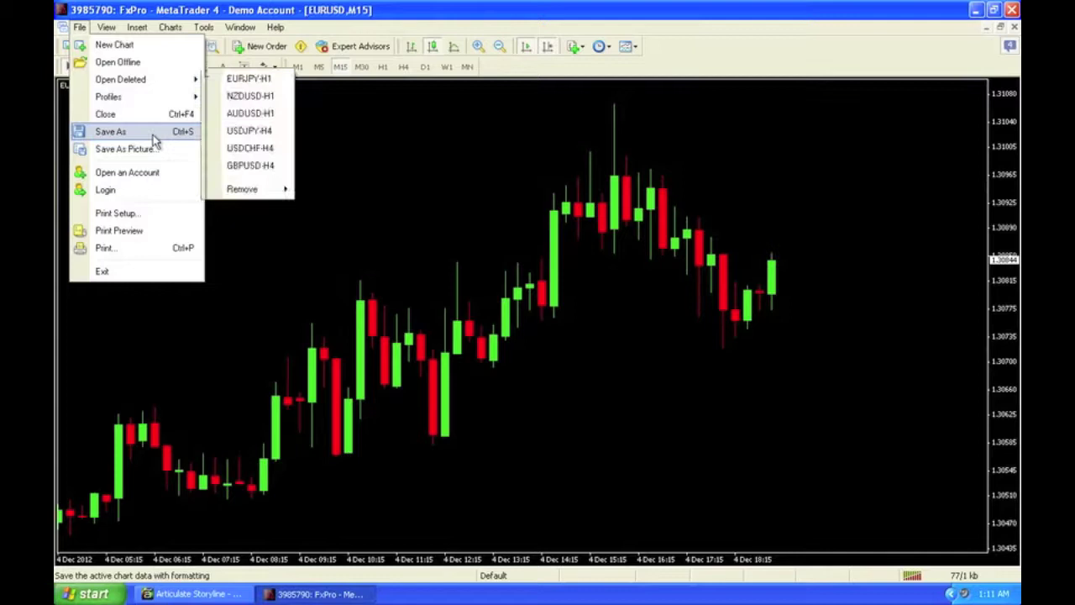
left_click(165, 172)
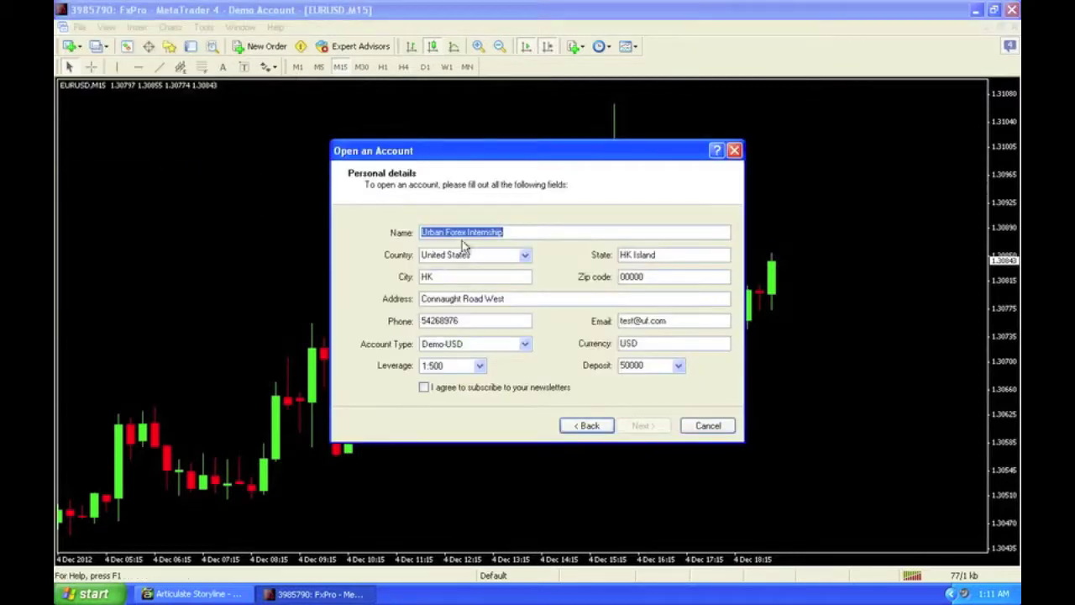
Register the demo account at 1:100 leverage with newsletters on the FxProcom-Demo01 server
left_click(434, 369)
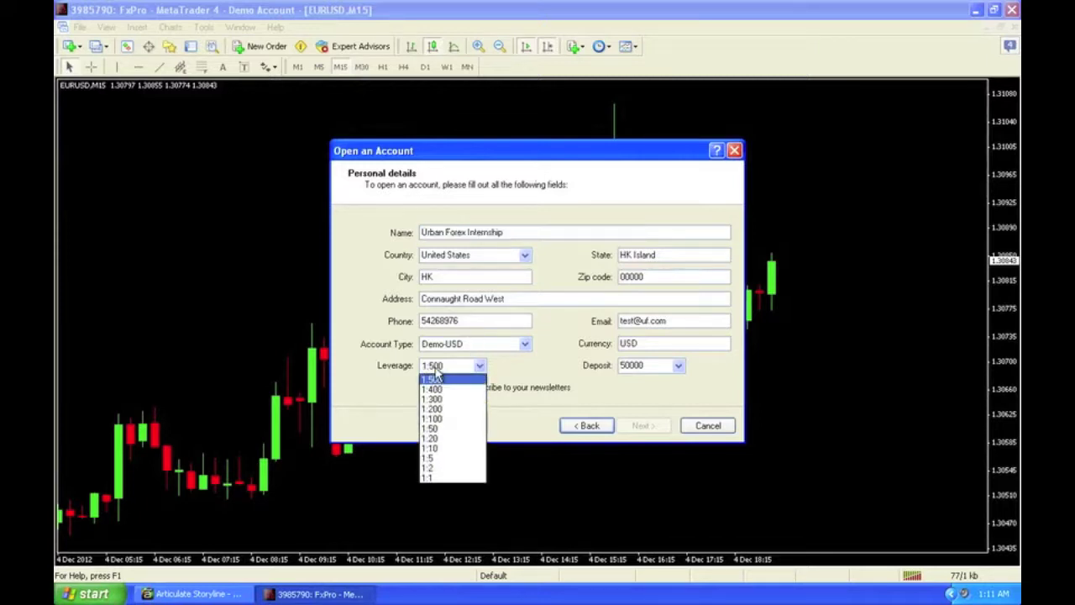
left_click(444, 427)
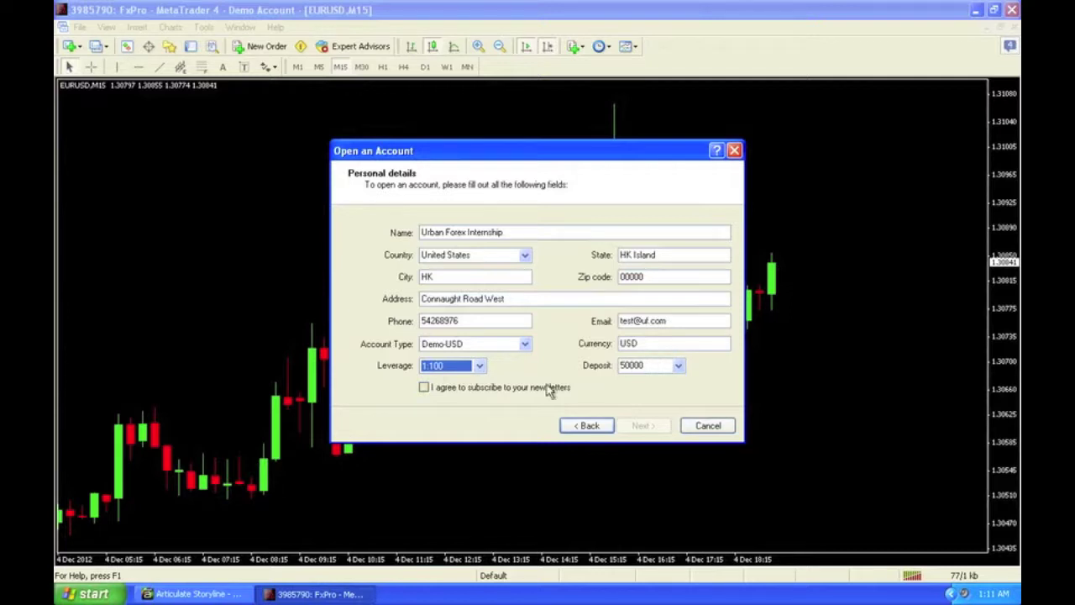
left_click(424, 388)
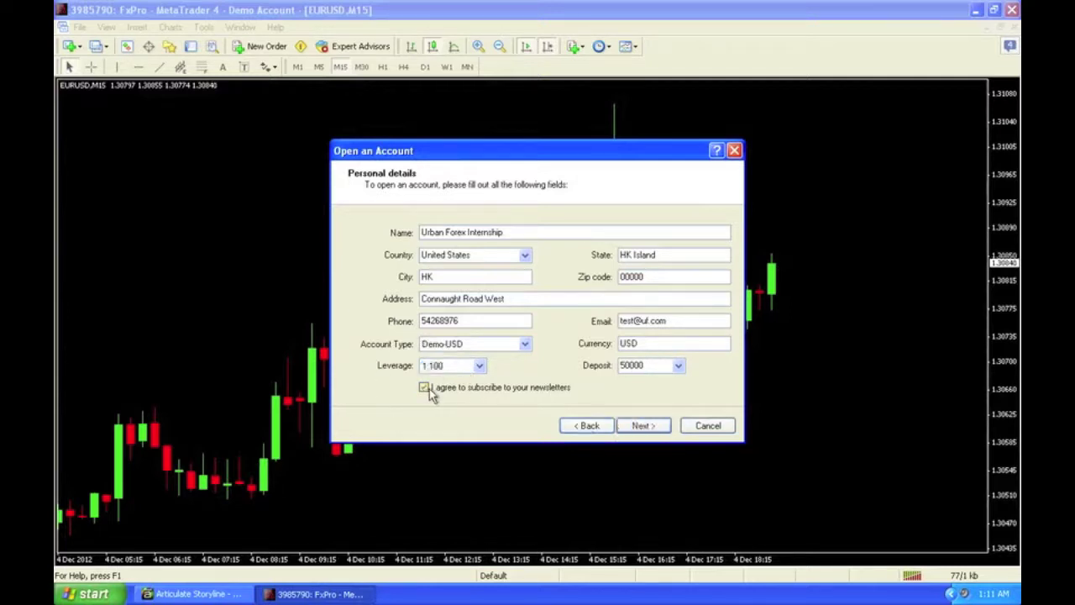
left_click(643, 426)
left_click(643, 425)
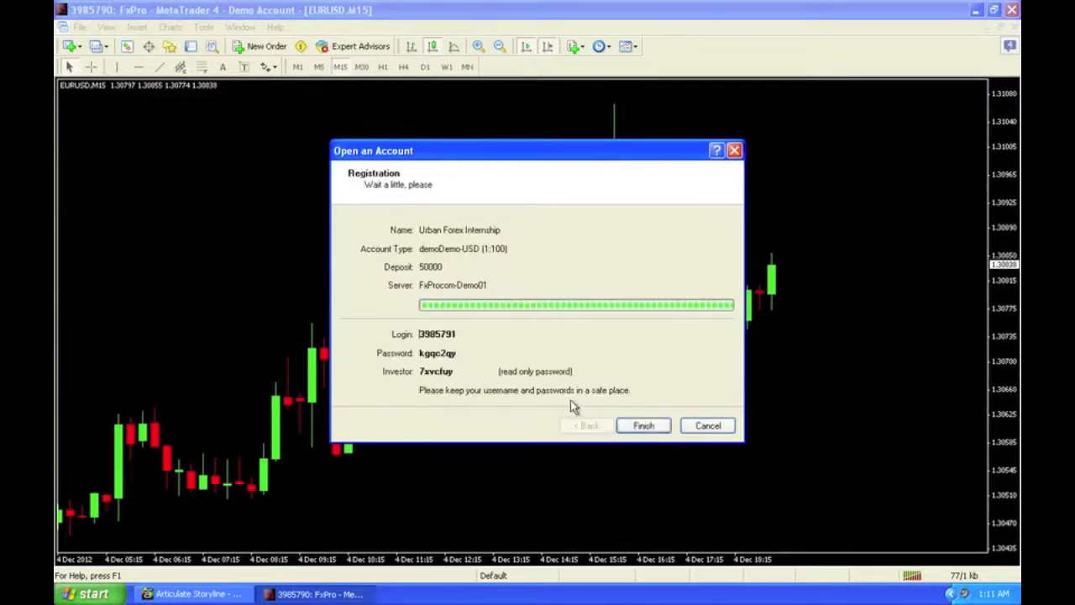
Finish registration to log into the new account and show the Terminal mailbox
left_click(643, 426)
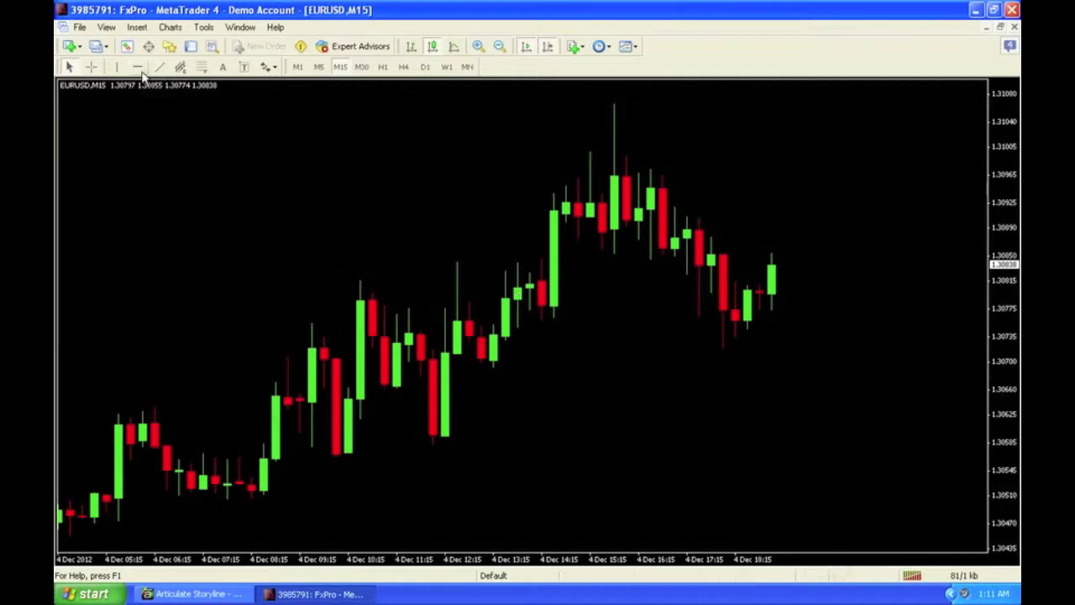
left_click(192, 49)
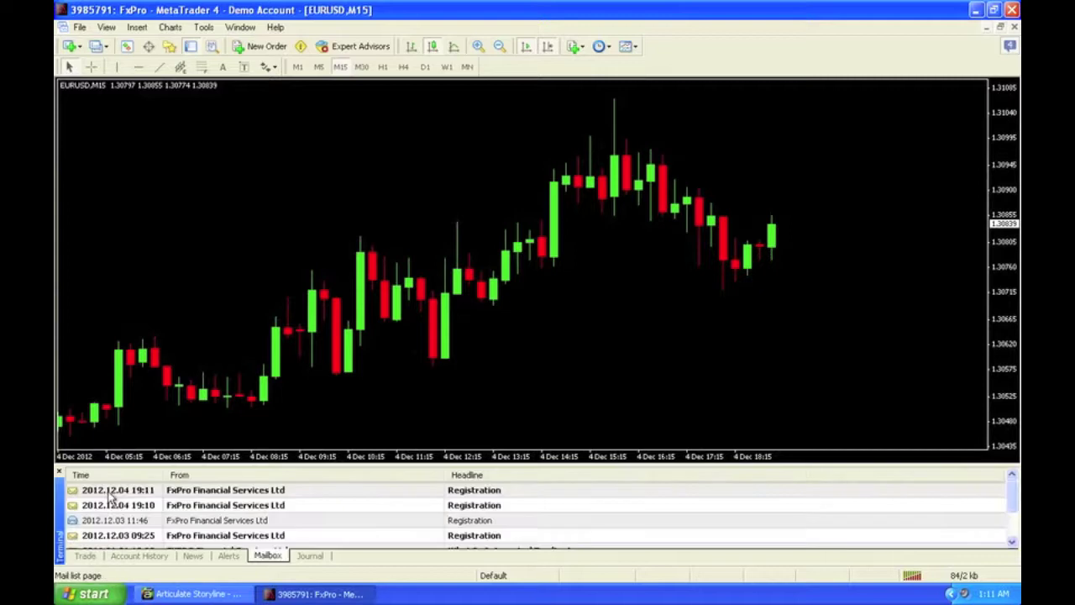
Show the Terminal's Trade page with balance, equity and free margin at 50 000
left_click(87, 556)
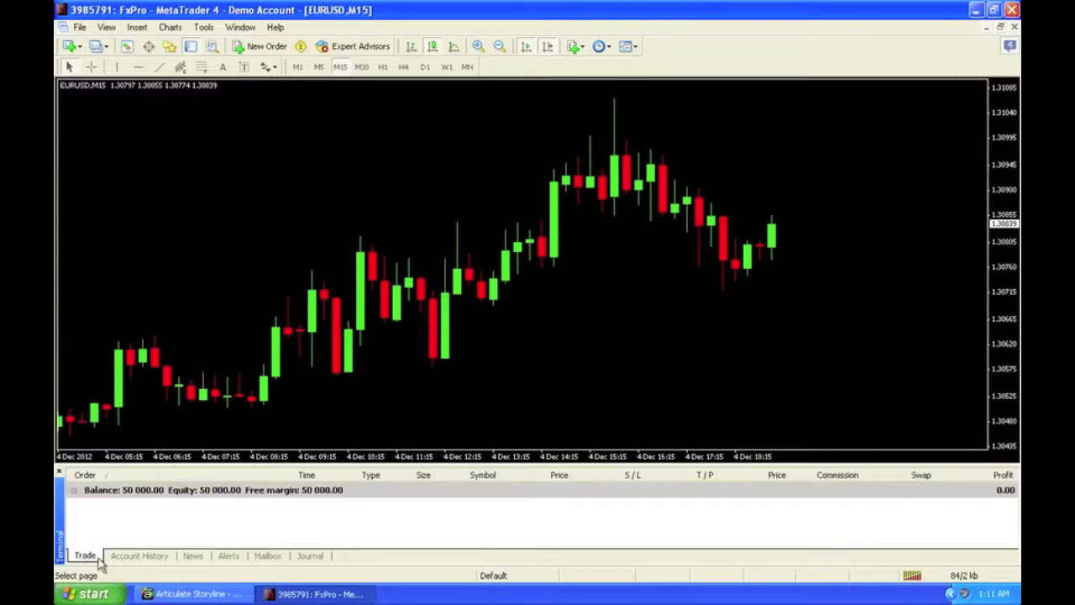
left_click(59, 476)
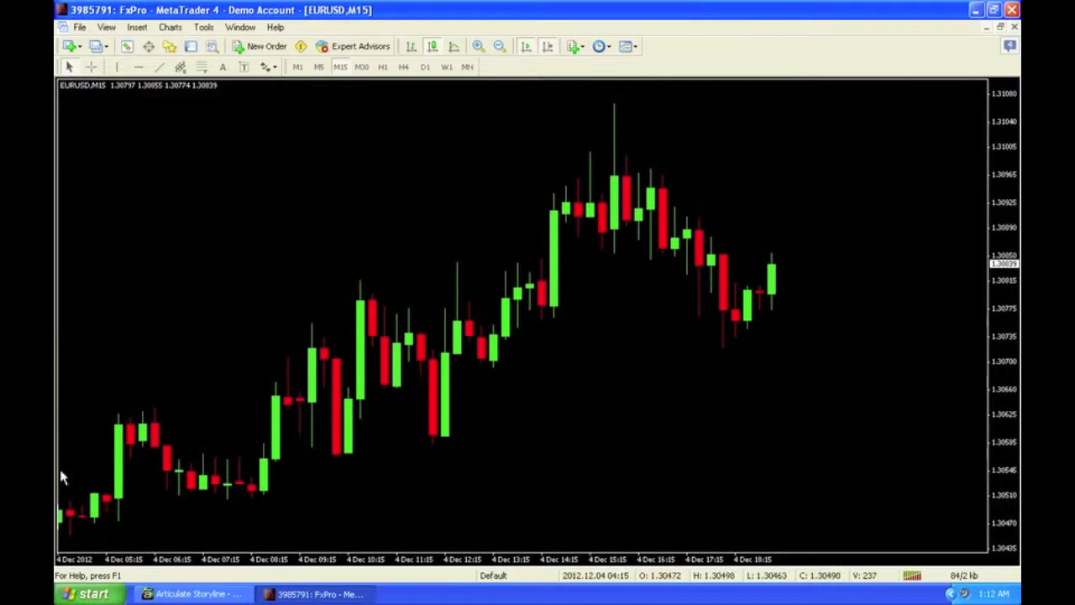
left_click(193, 48)
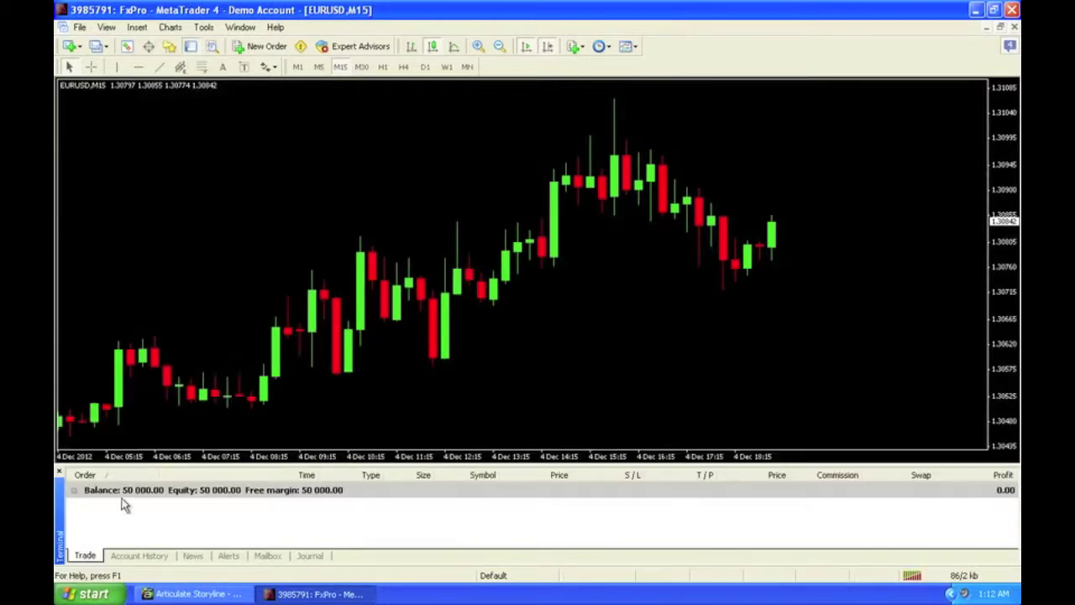
left_click(132, 557)
left_click(193, 556)
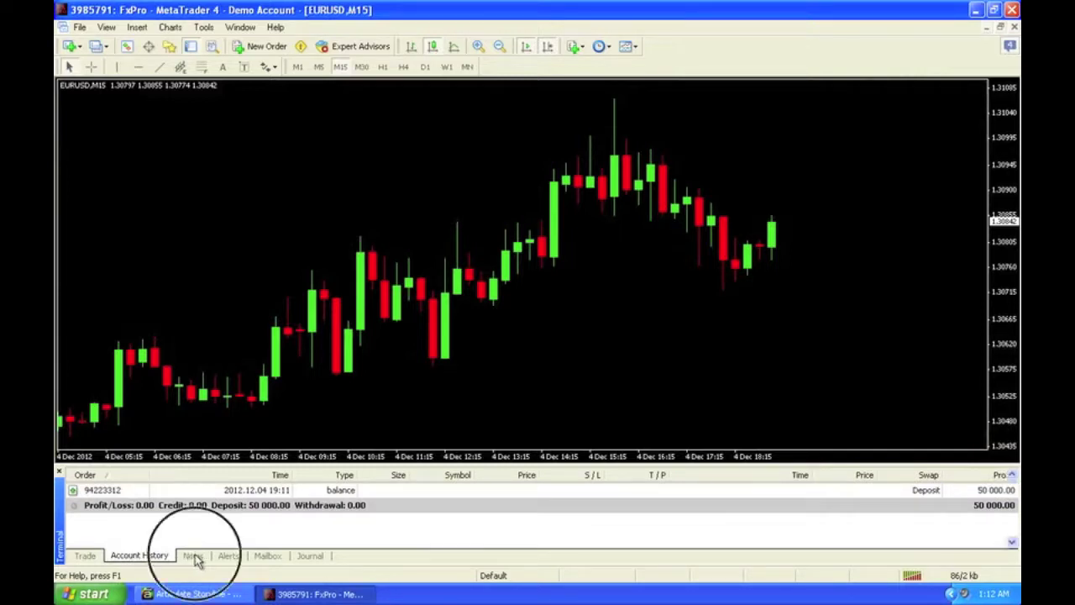
left_click(228, 558)
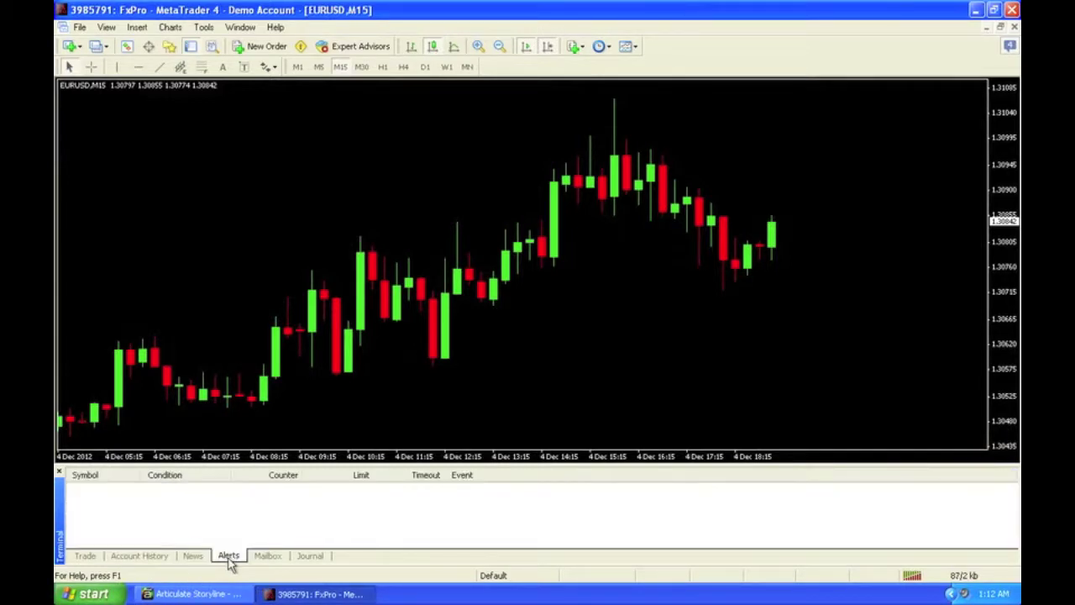
left_click(268, 557)
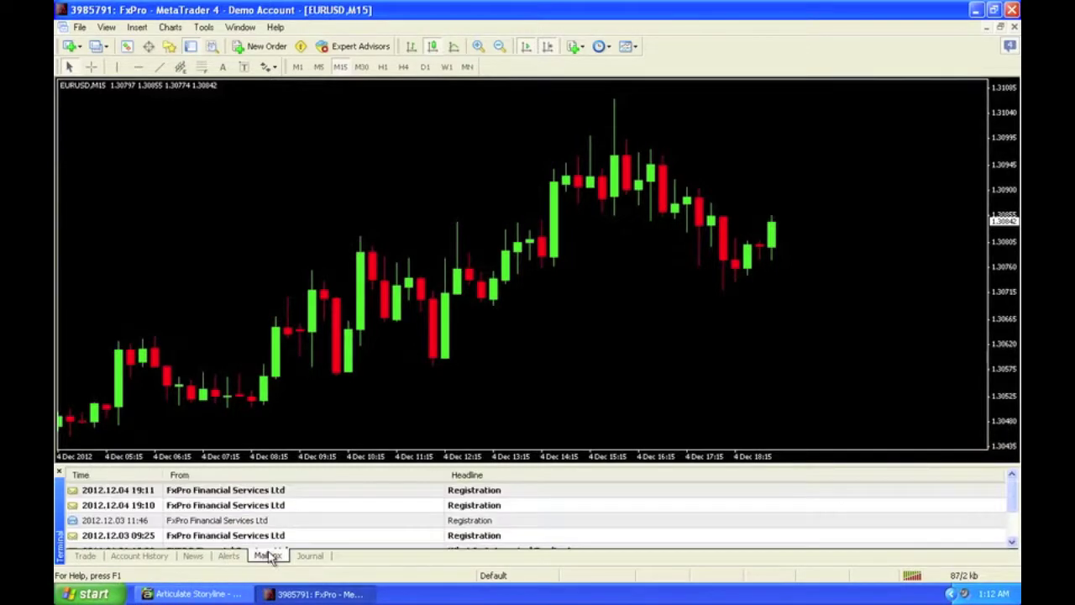
left_click(306, 493)
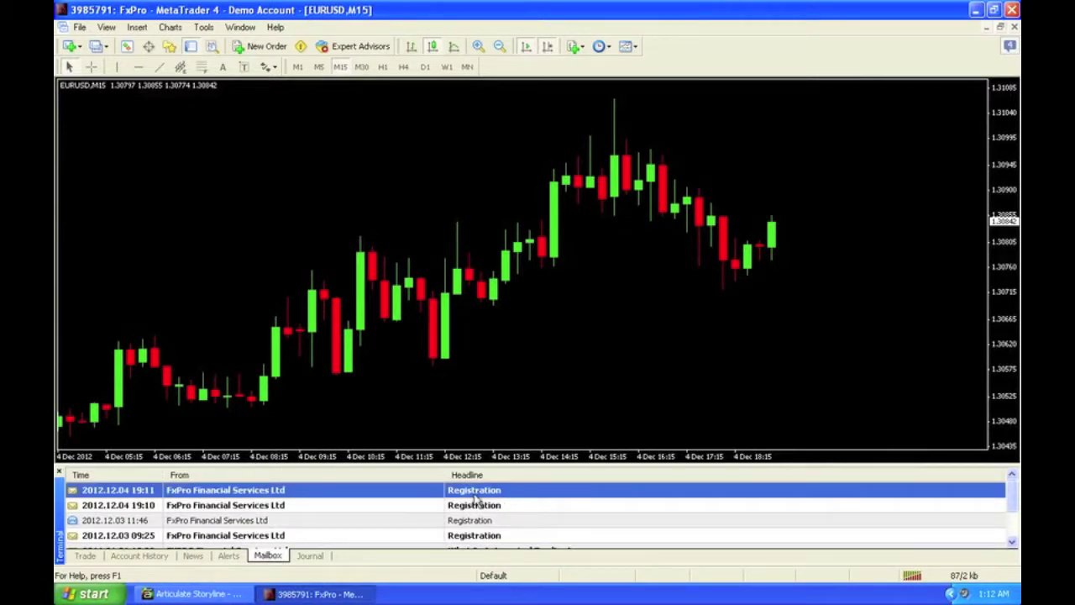
left_click(310, 556)
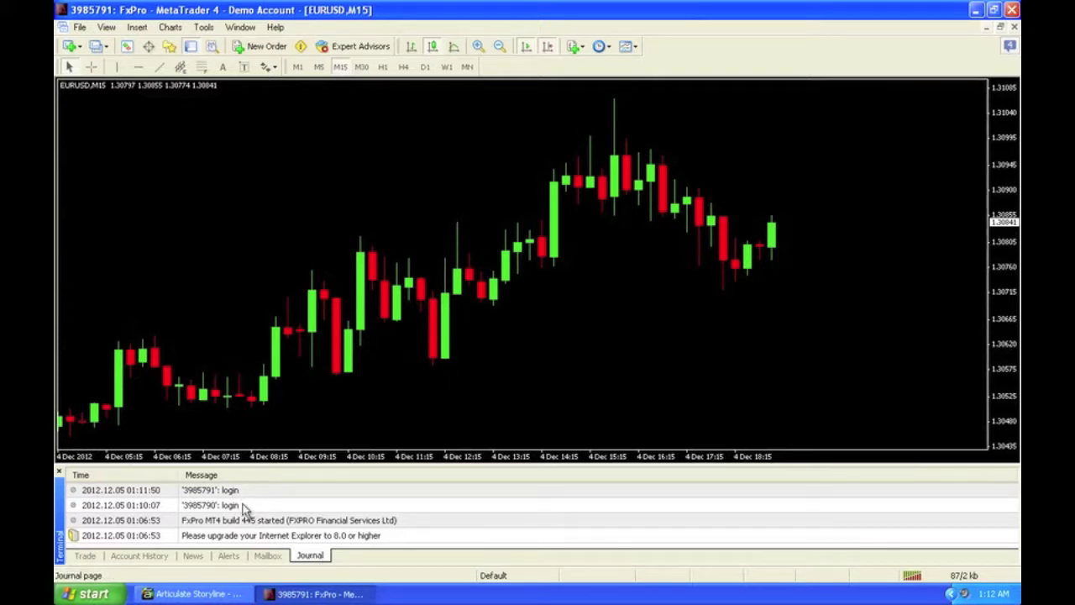
left_click(91, 561)
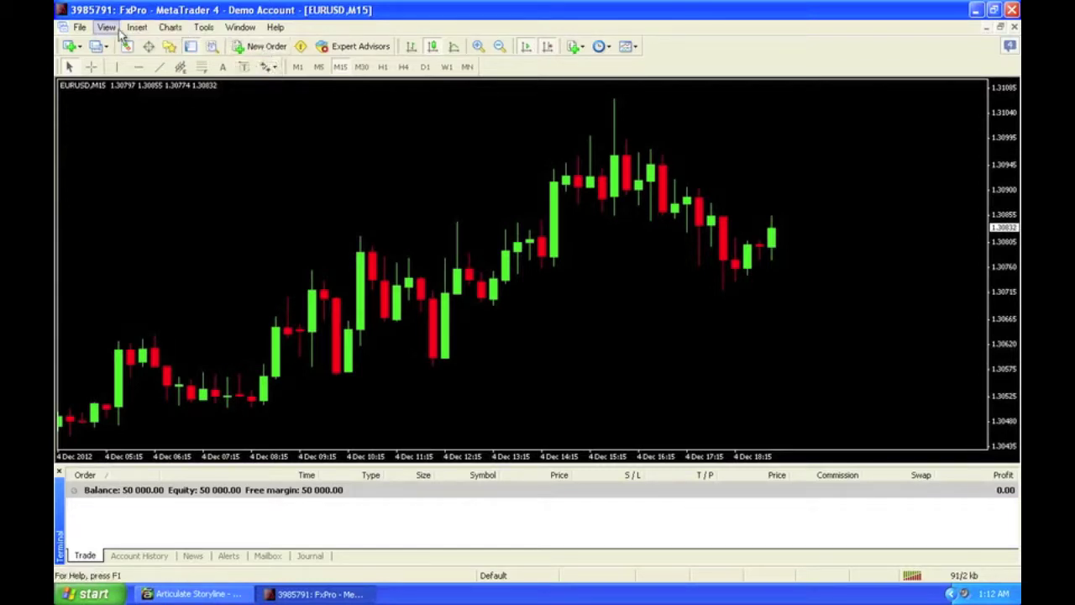
Open a new EURUSD order form at 1.00 lots with Instant Execution
left_click(203, 27)
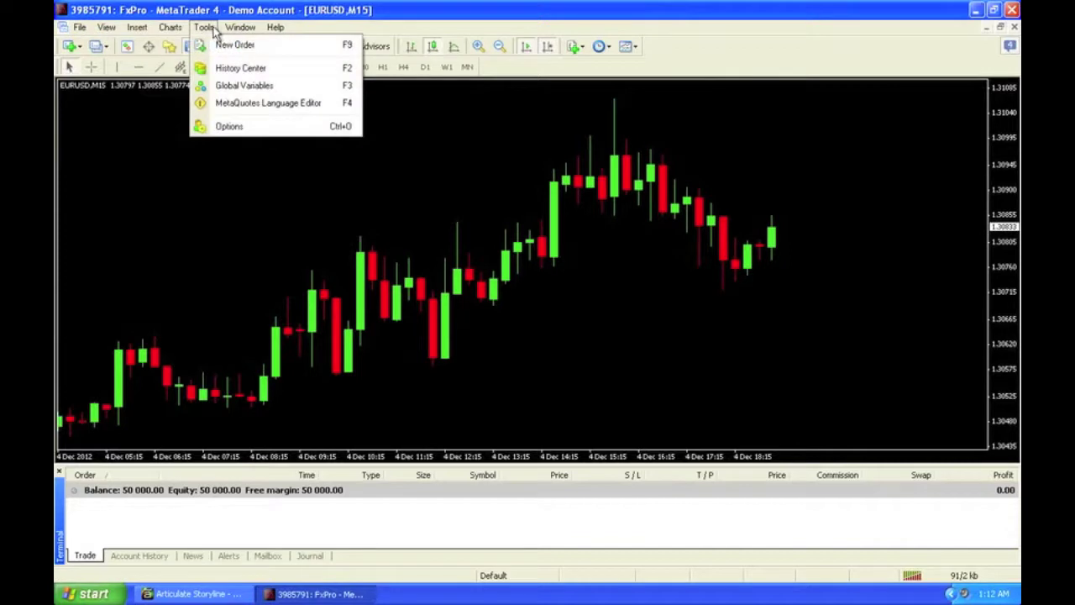
mouse_move(168, 27)
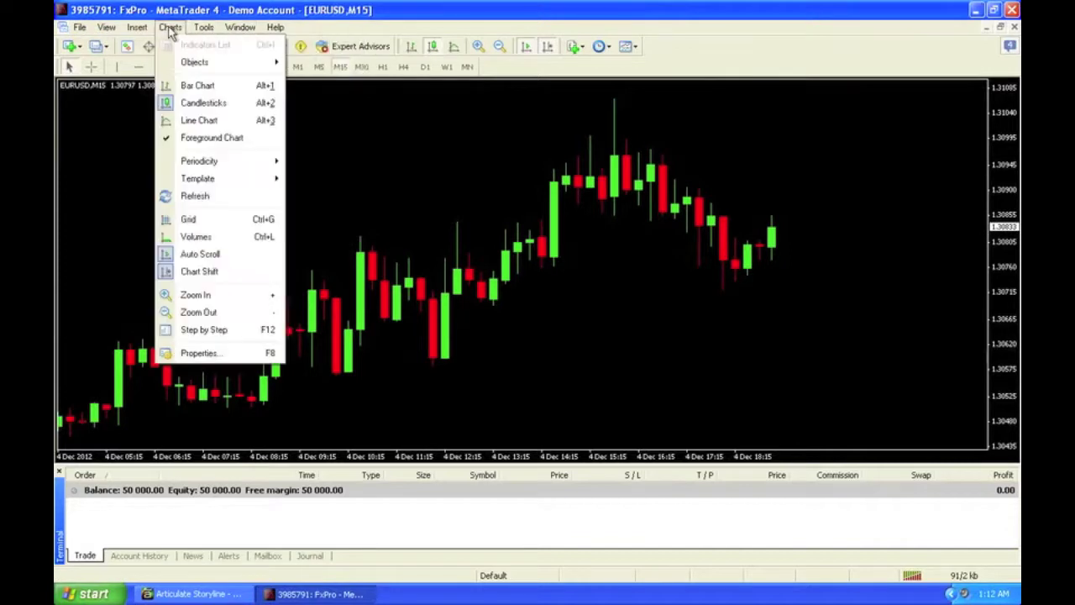
left_click(80, 27)
left_click(267, 46)
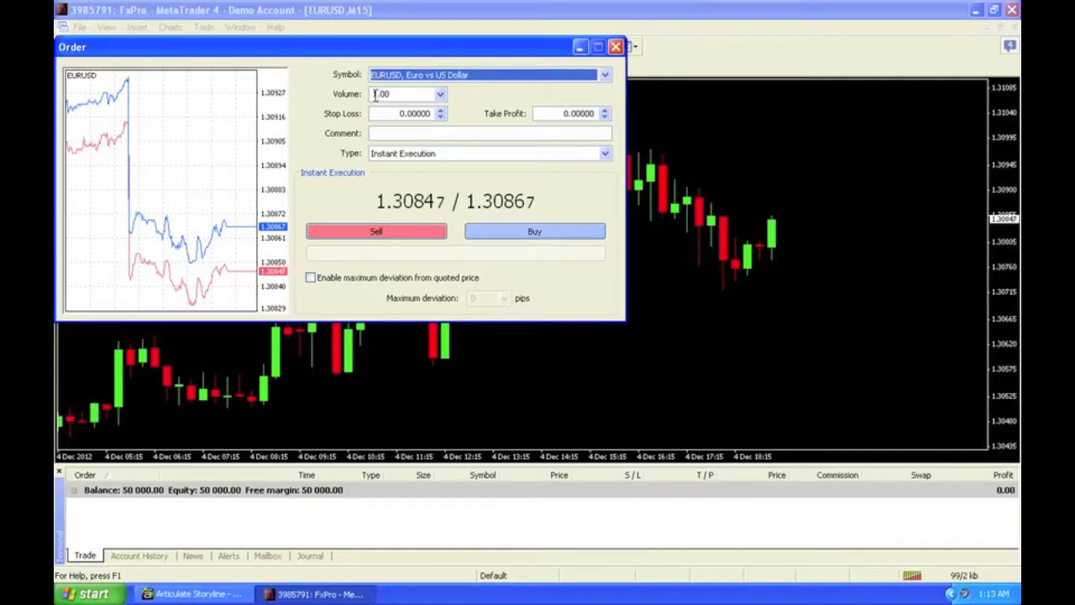
Change the volume from 1.00 to 0.20 lots and buy EURUSD, filling at 1.30866
double_click(376, 94)
key("End")
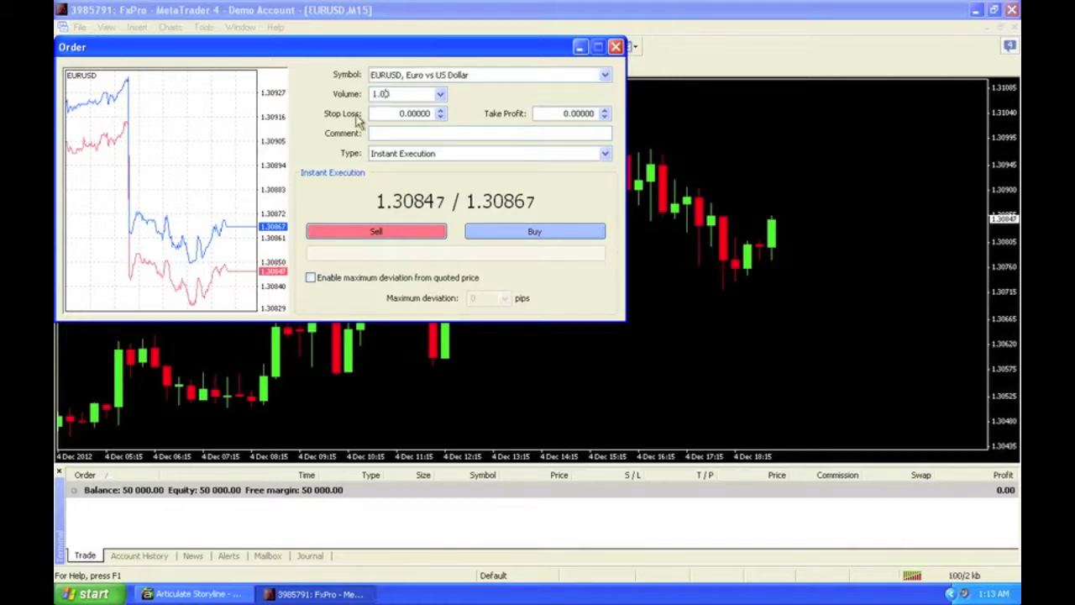
key("Right")
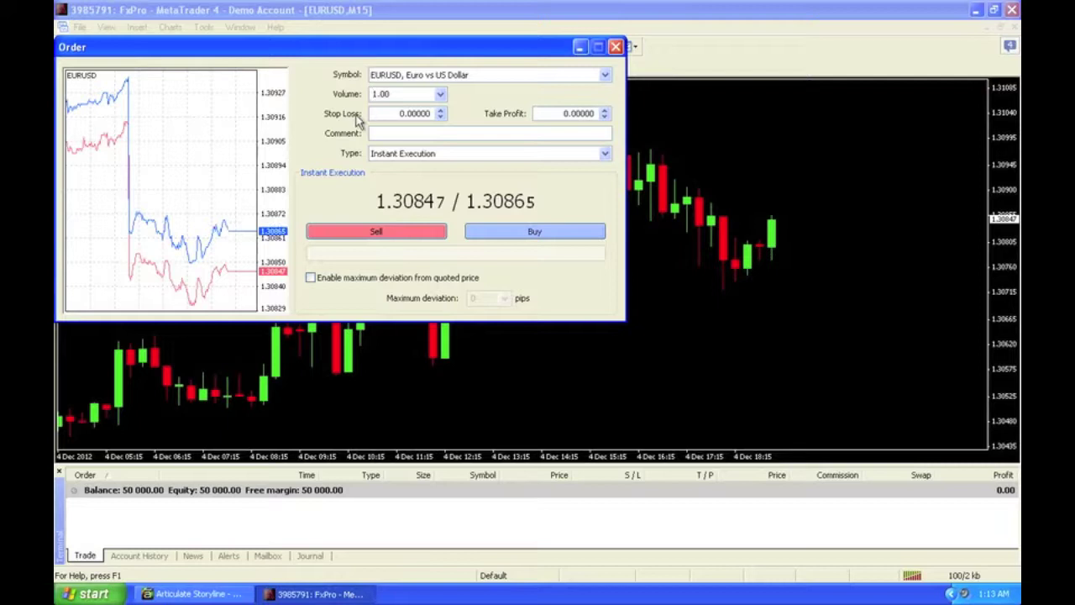
key("BackSpace")
type("0")
key("Right")
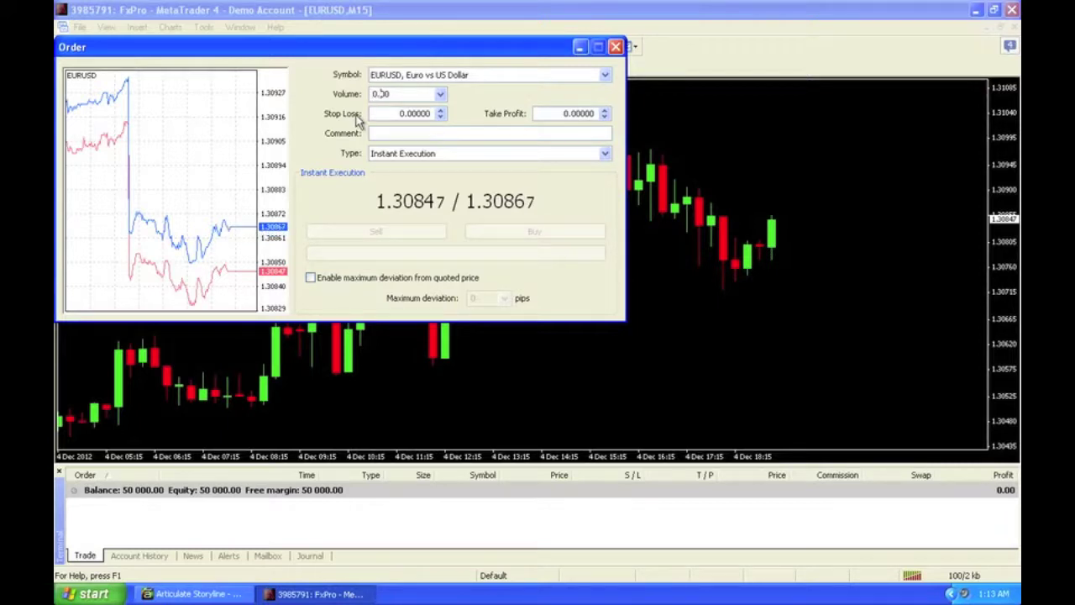
type("1")
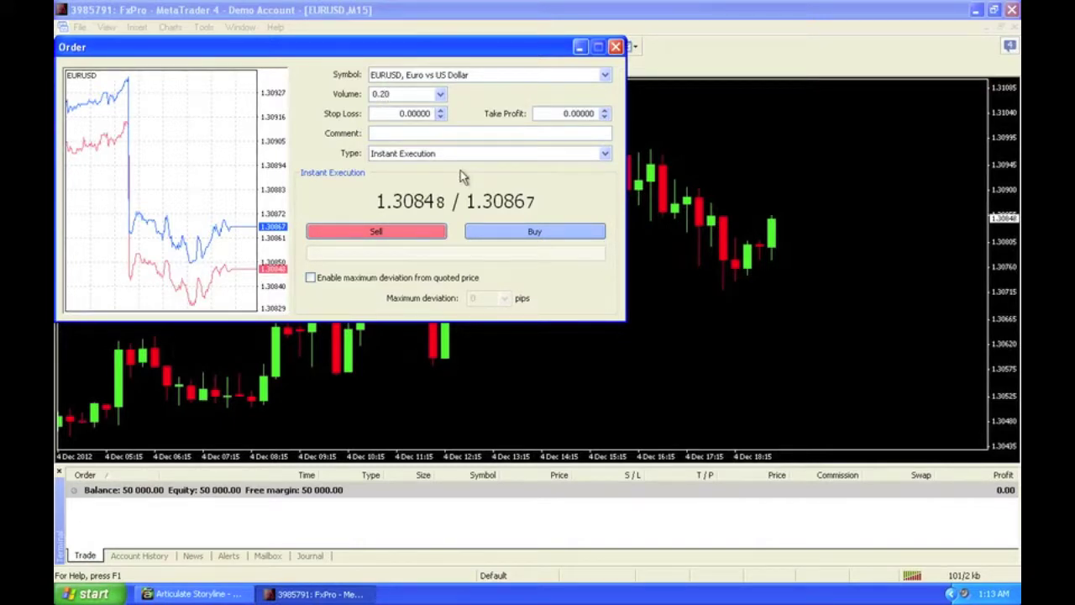
left_click(498, 230)
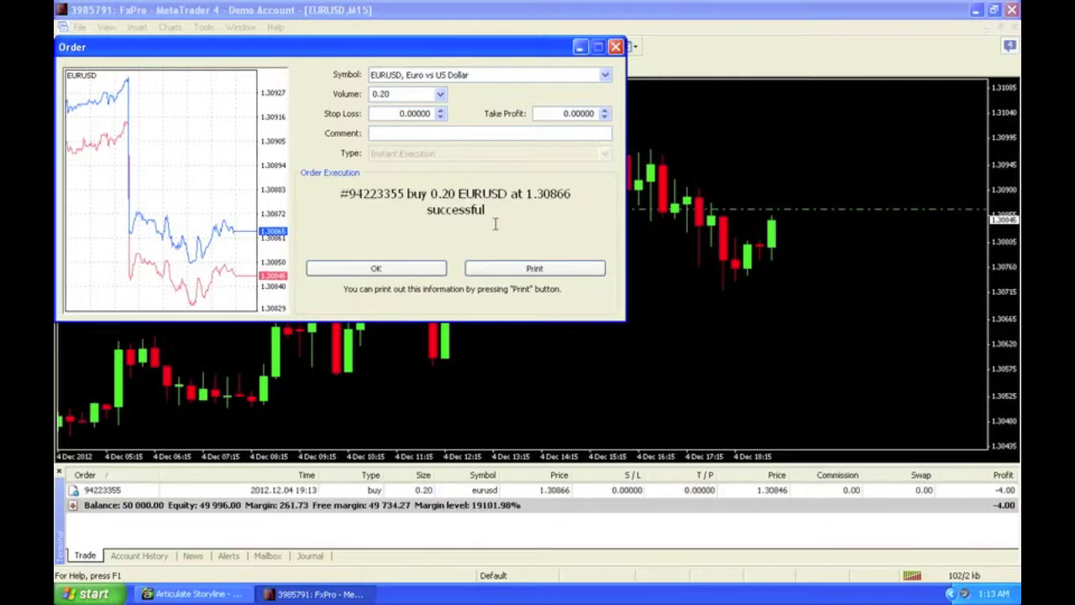
Acknowledge the fill so the 0.20-lot EURUSD buy shows in the Trade tab
left_click(410, 273)
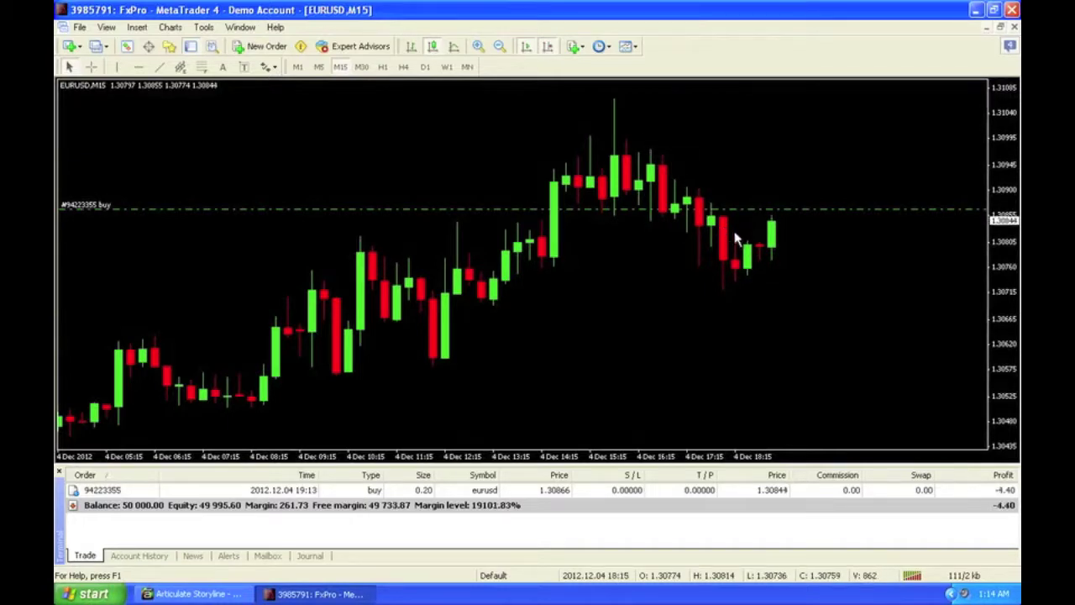
mouse_move(747, 252)
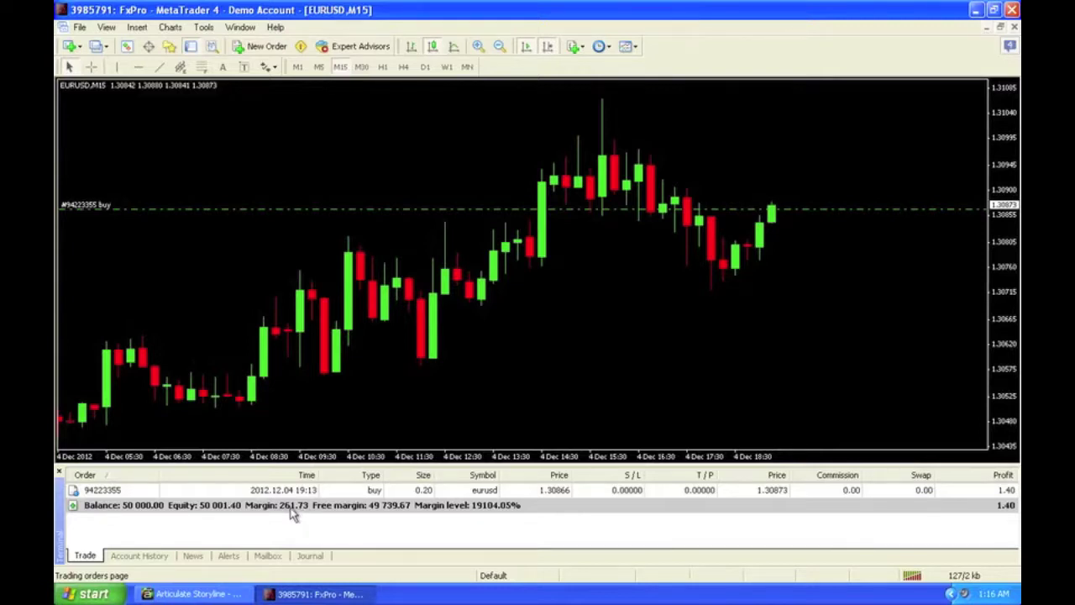
left_click(428, 492)
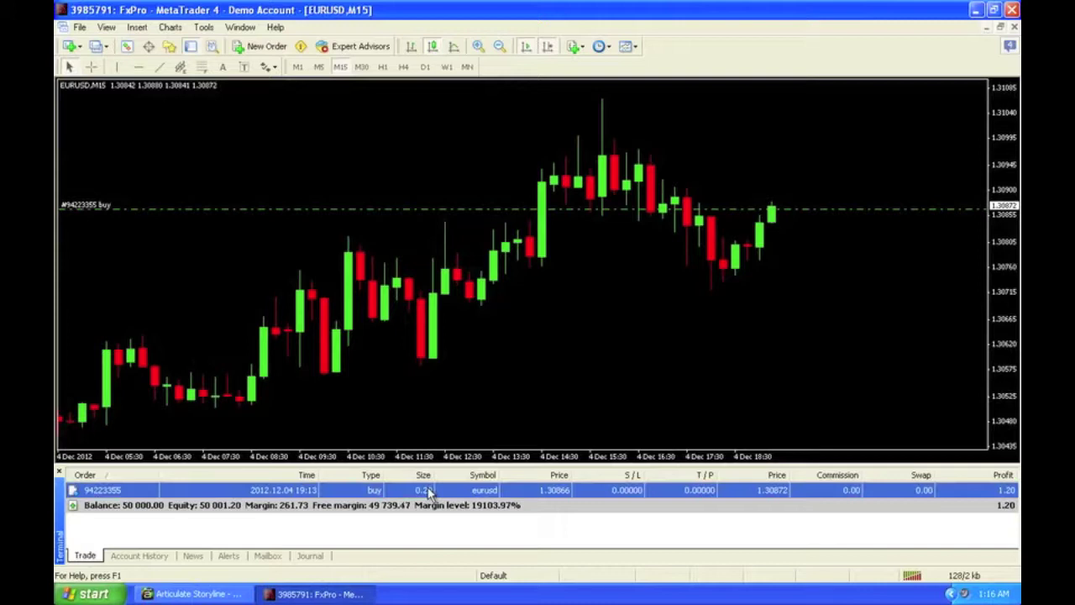
left_click(355, 528)
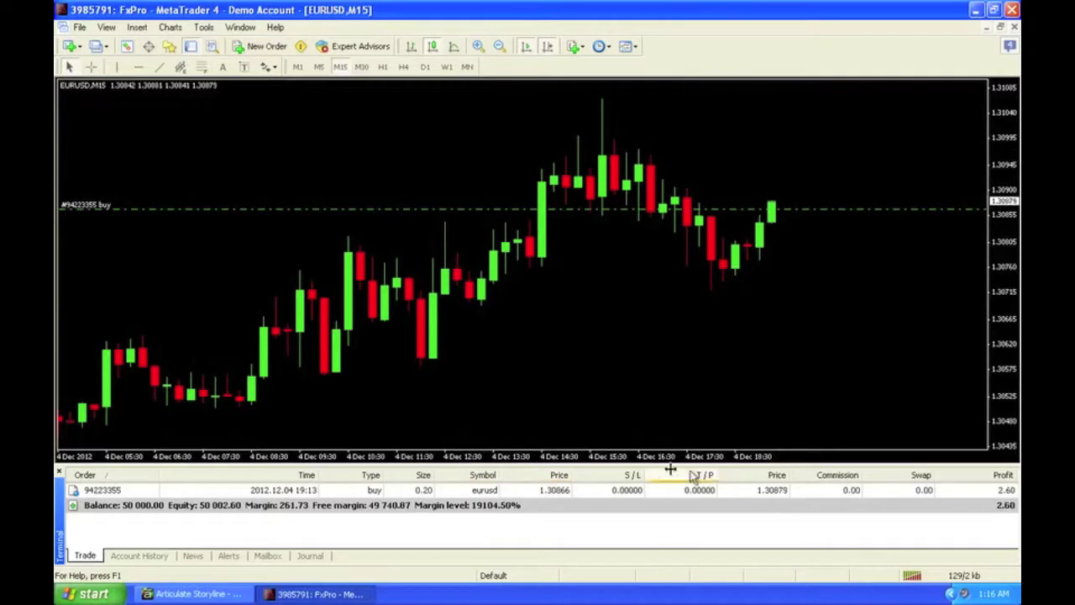
Close the 0.20-lot EURUSD buy at 1.30874, leaving a 50 001.60 balance
double_click(491, 492)
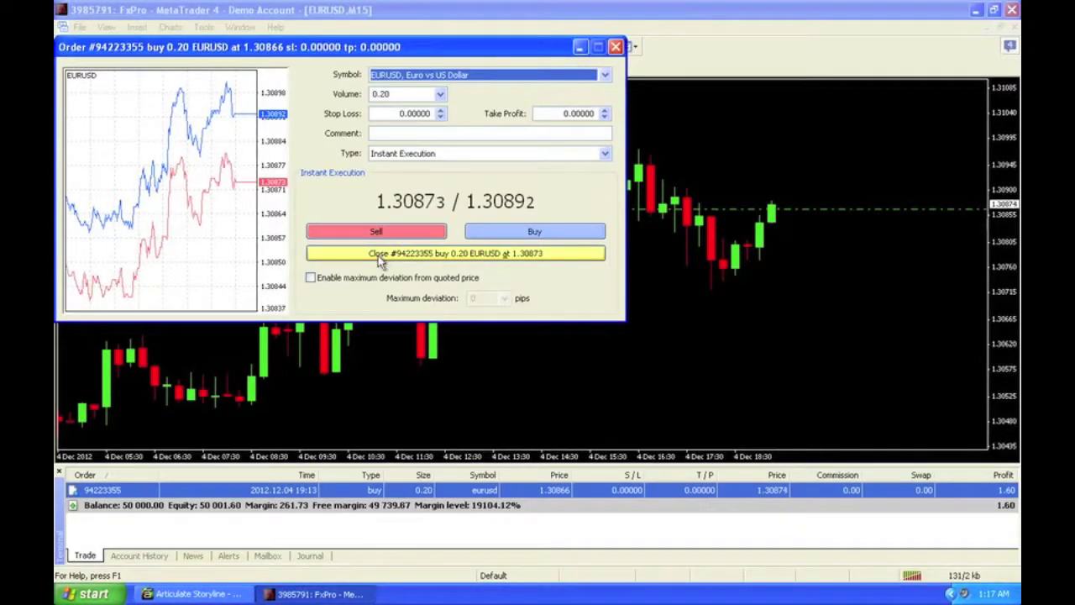
left_click(442, 256)
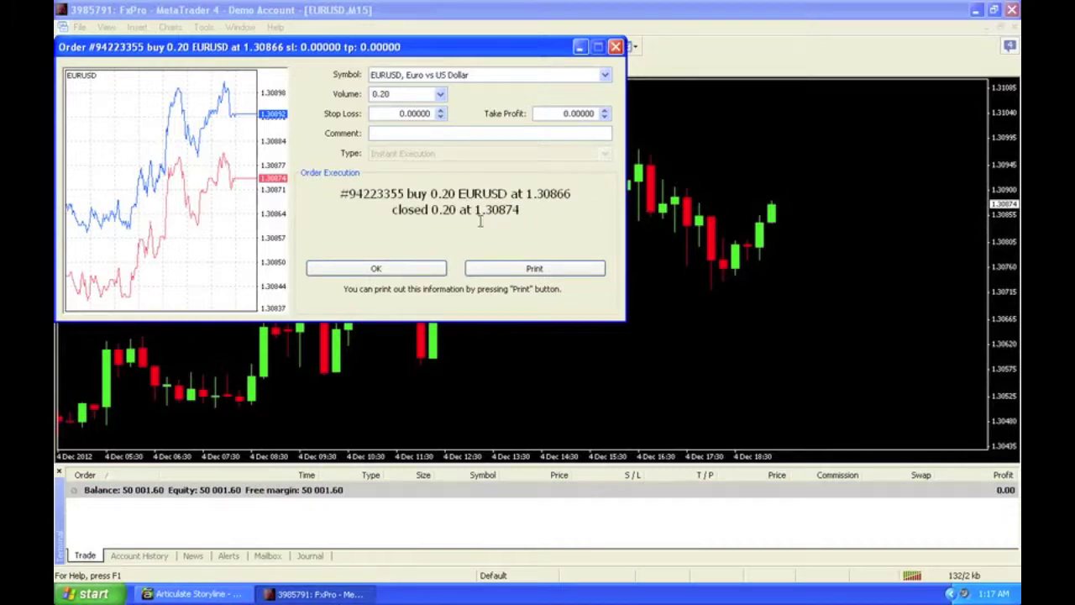
left_click(396, 270)
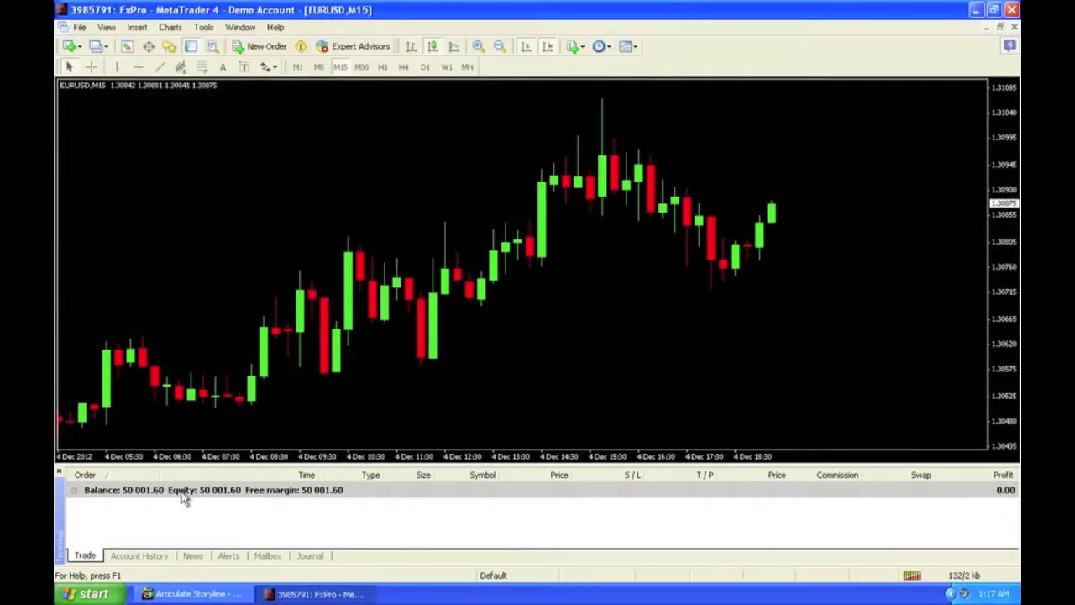
left_click(156, 557)
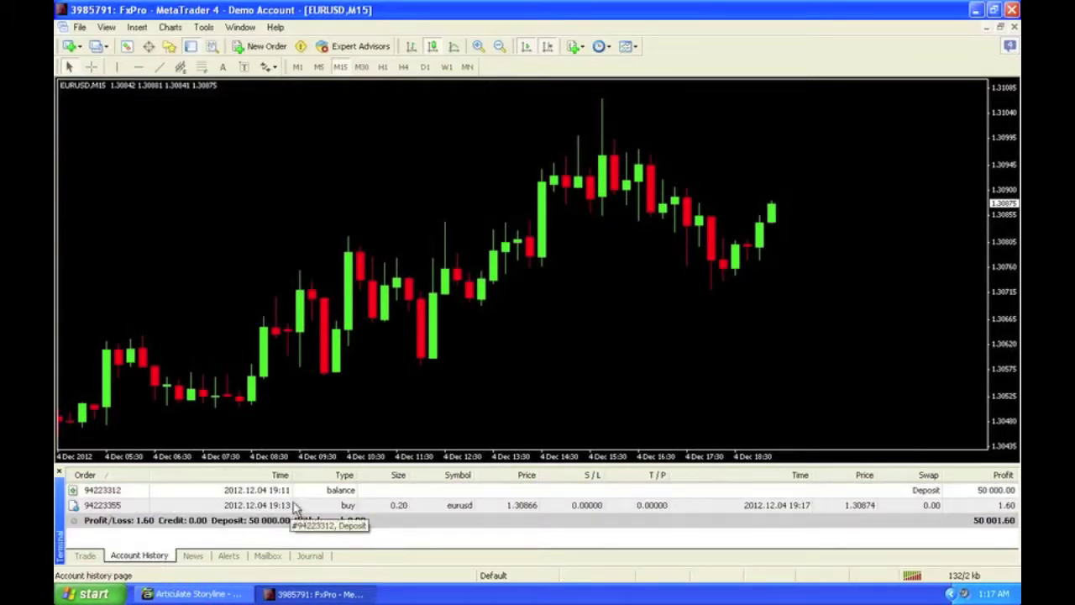
left_click(409, 508)
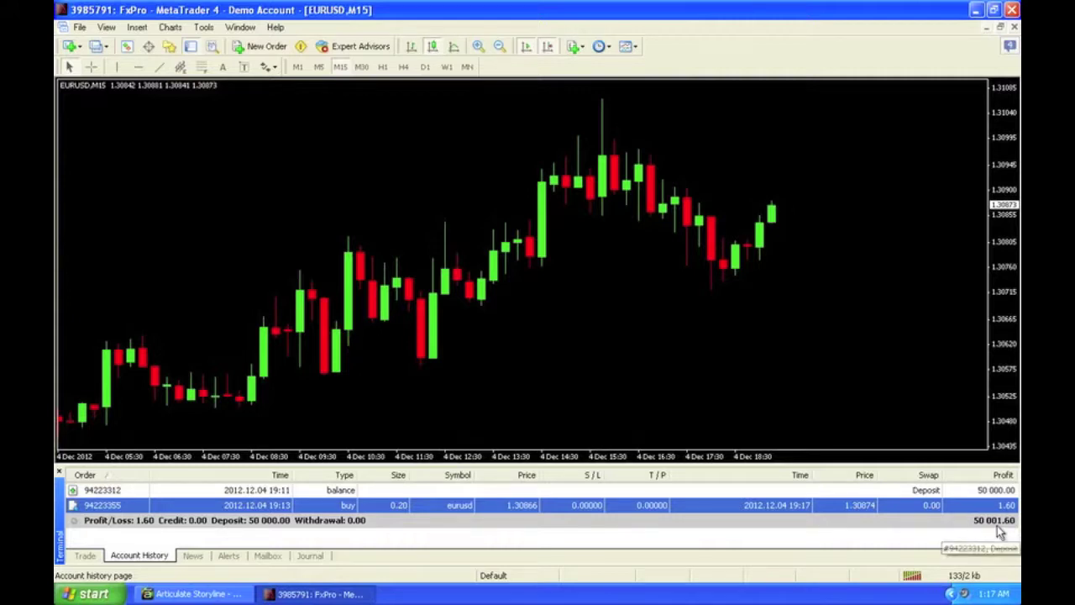
left_click(87, 556)
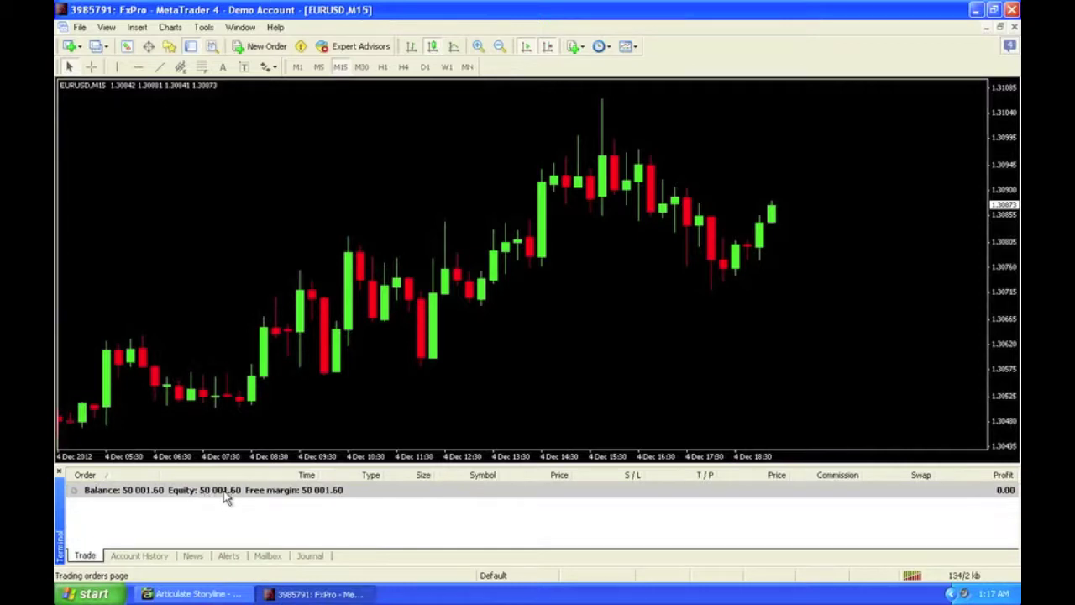